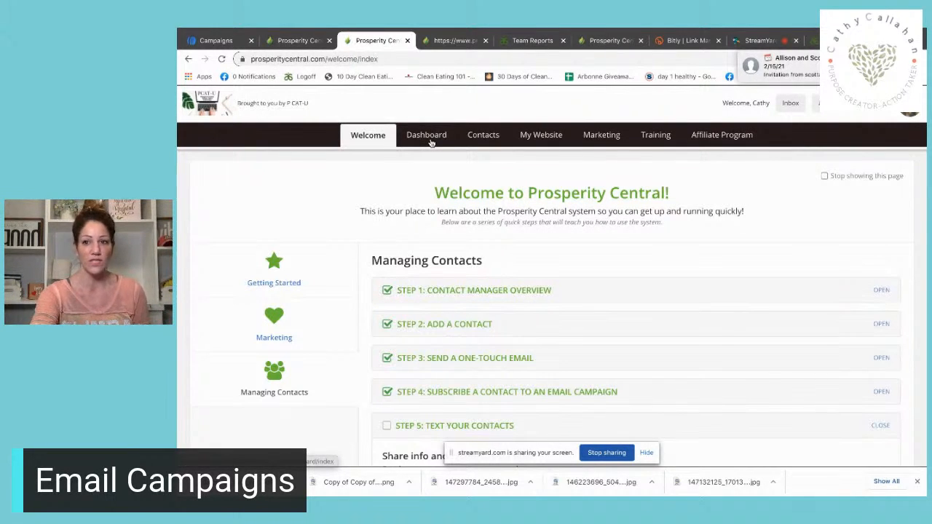
Open the Preferred Clients folder in the contacts, and go to the page for creating and managing folders.
click(489, 138)
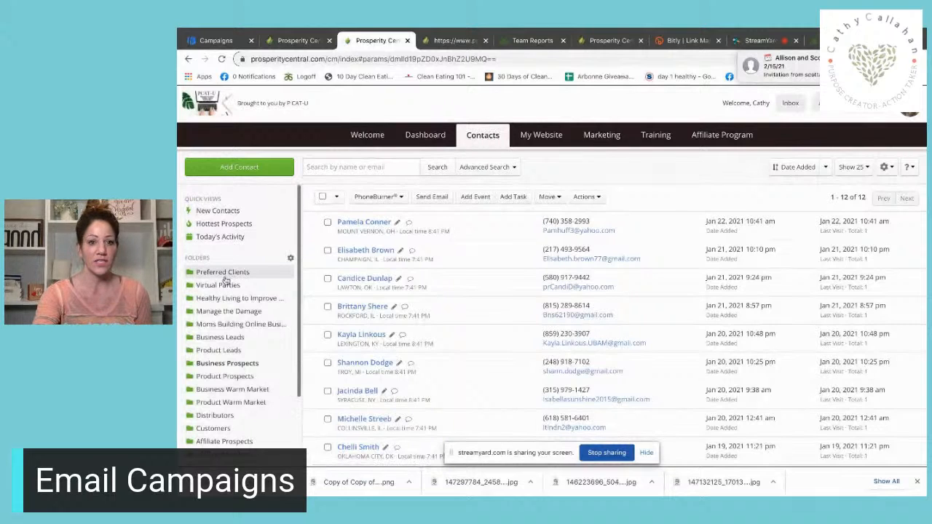
click(223, 273)
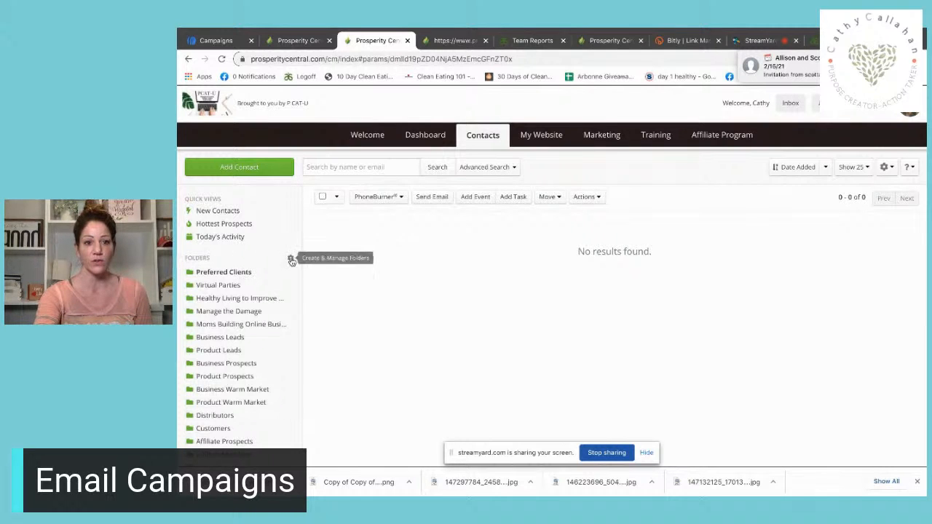
click(289, 260)
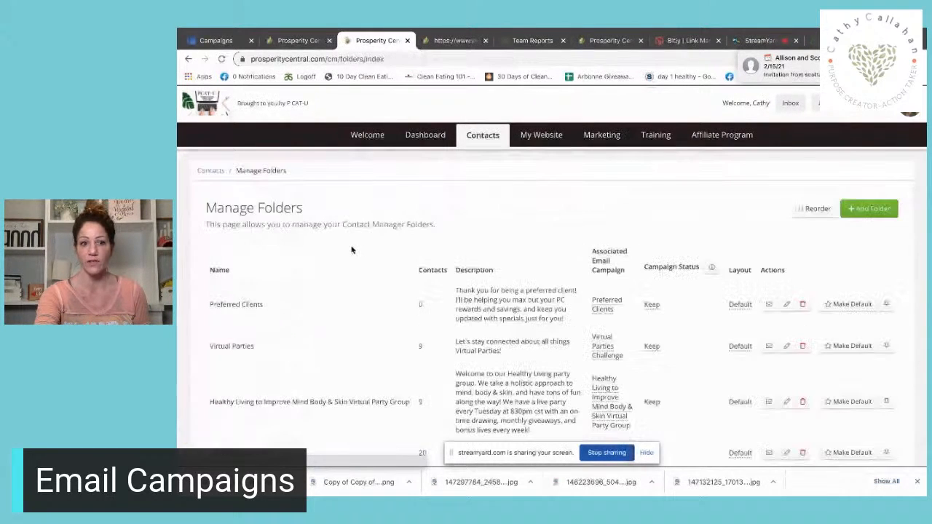
Examine the list of contact folders with their descriptions, associated email campaigns and campaign statuses.
scroll(627, 218, down, 1)
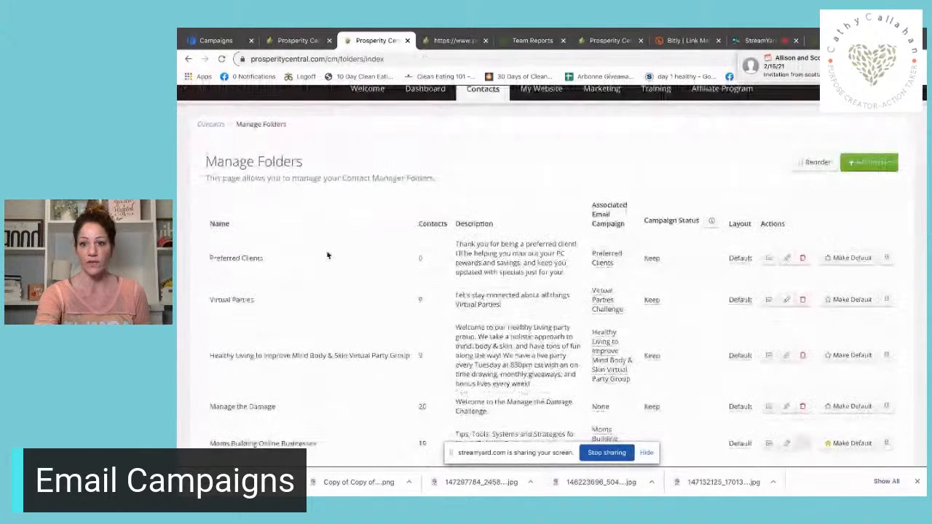
scroll(326, 254, down, 2)
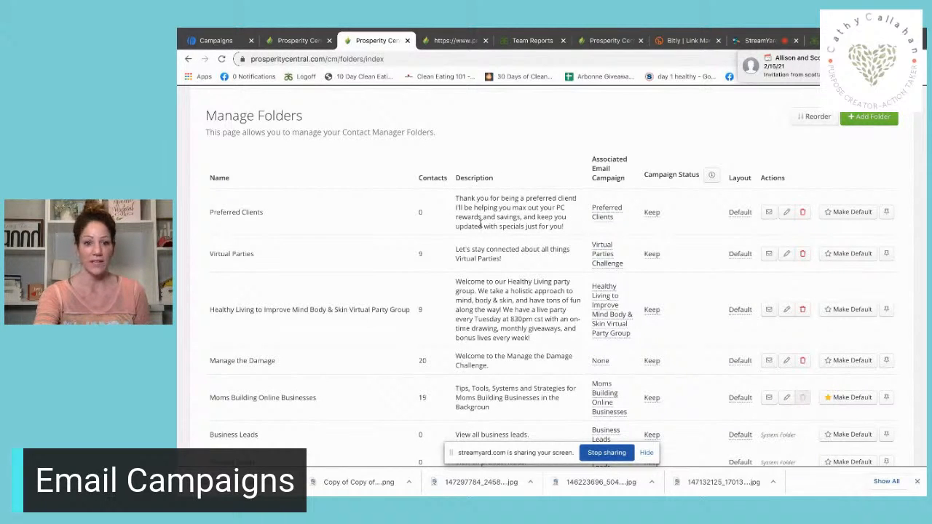
scroll(351, 256, down, 1)
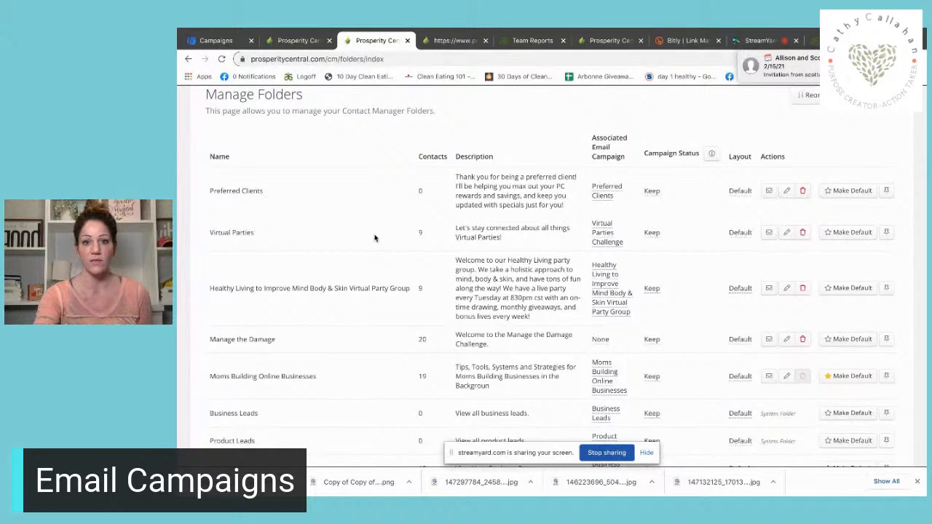
scroll(407, 226, down, 1)
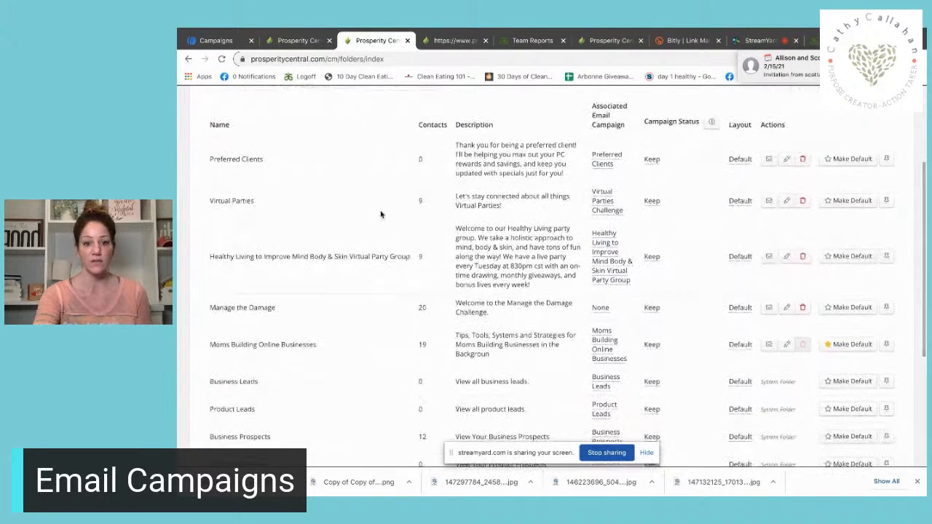
scroll(380, 214, down, 1)
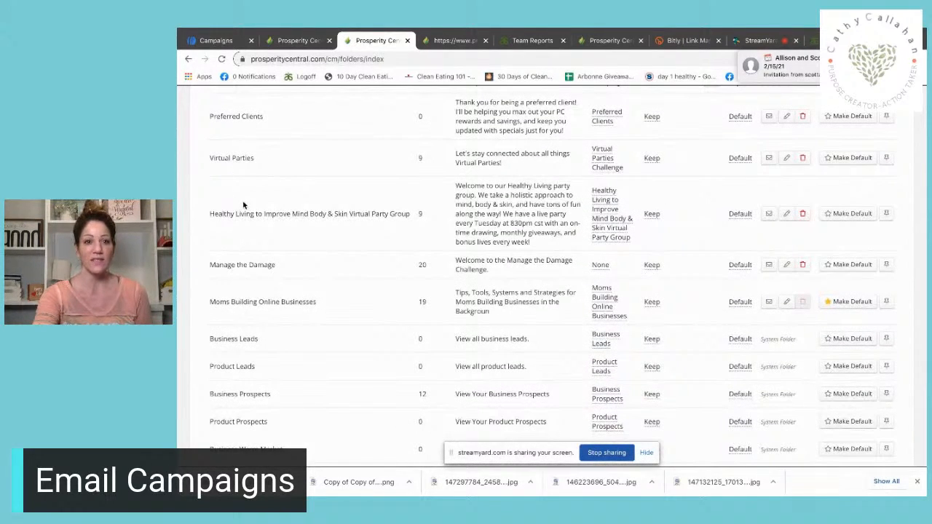
scroll(361, 214, down, 1)
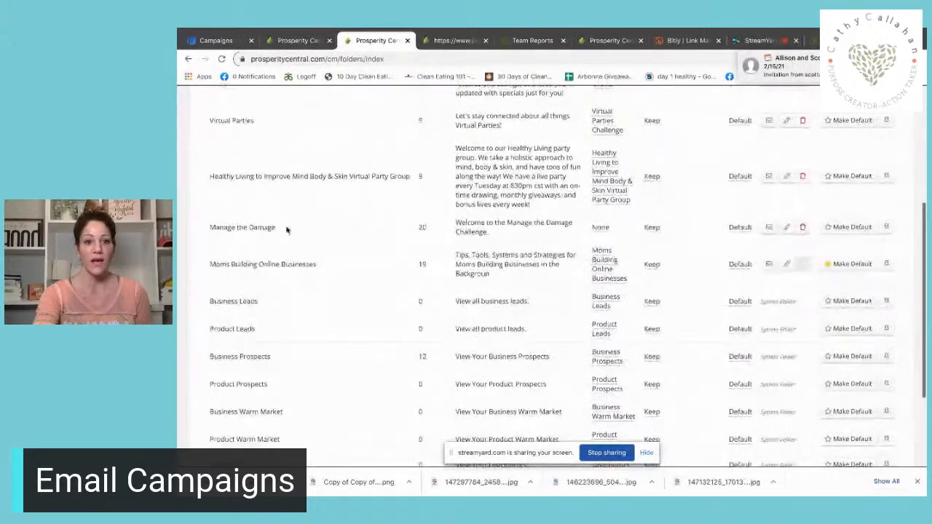
scroll(306, 229, down, 1)
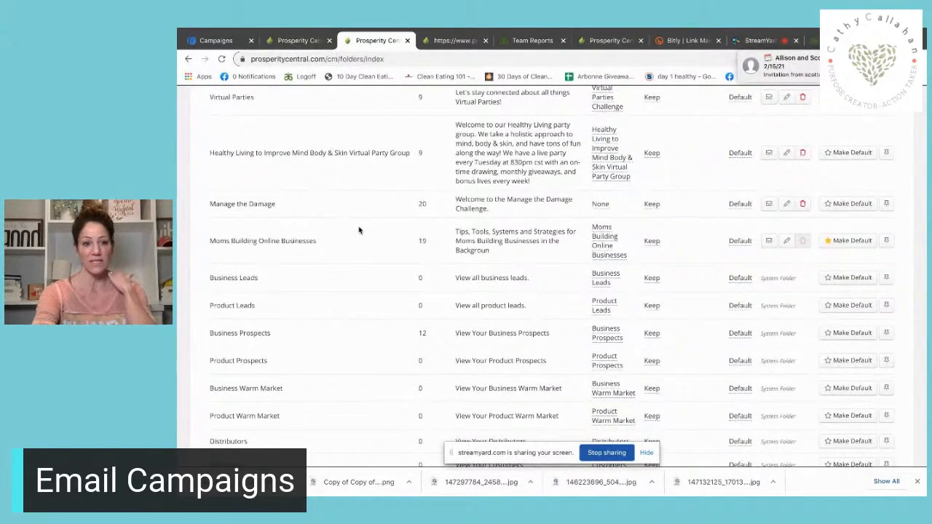
scroll(358, 230, down, 2)
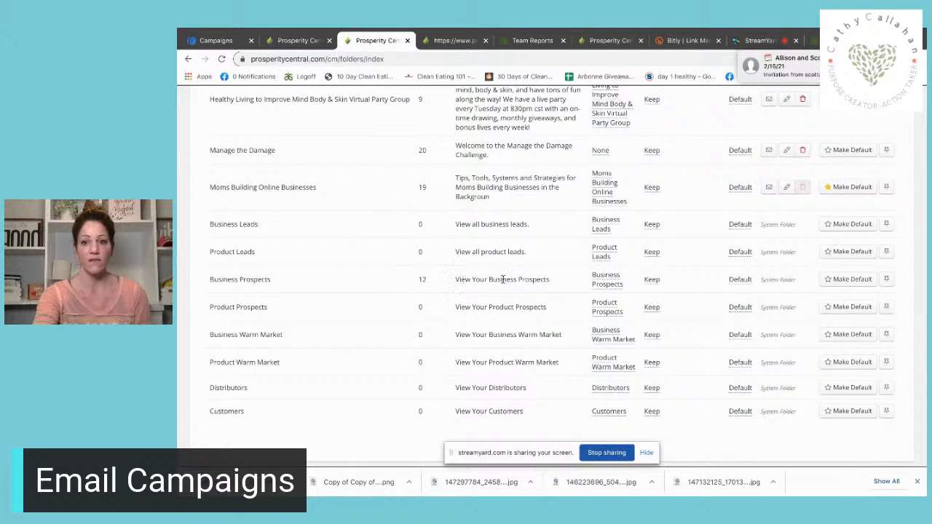
scroll(507, 280, up, 3)
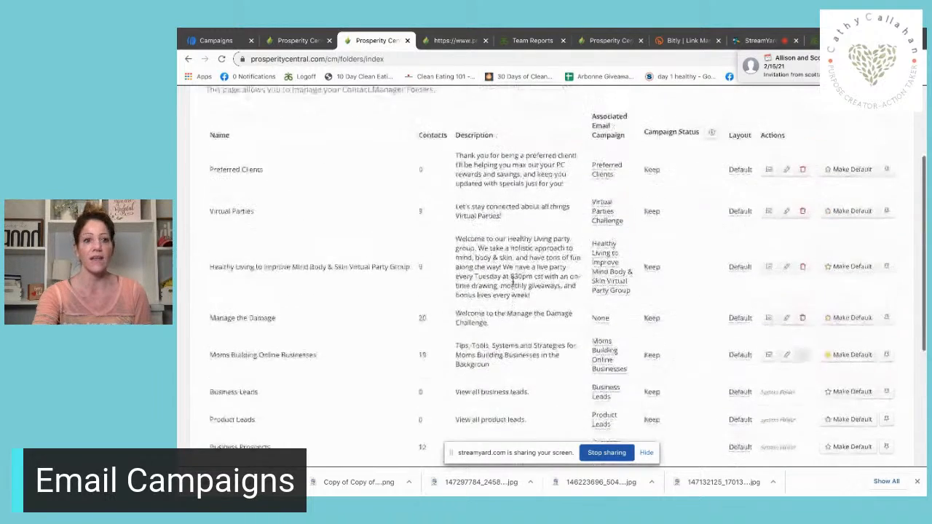
scroll(513, 281, up, 1)
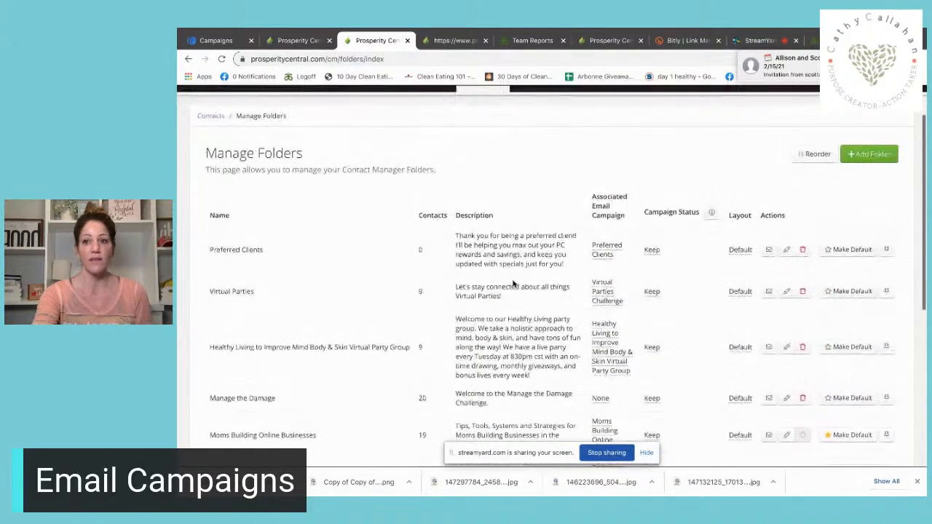
Start a new contact folder and name it "Team Grit & Grace".
click(871, 155)
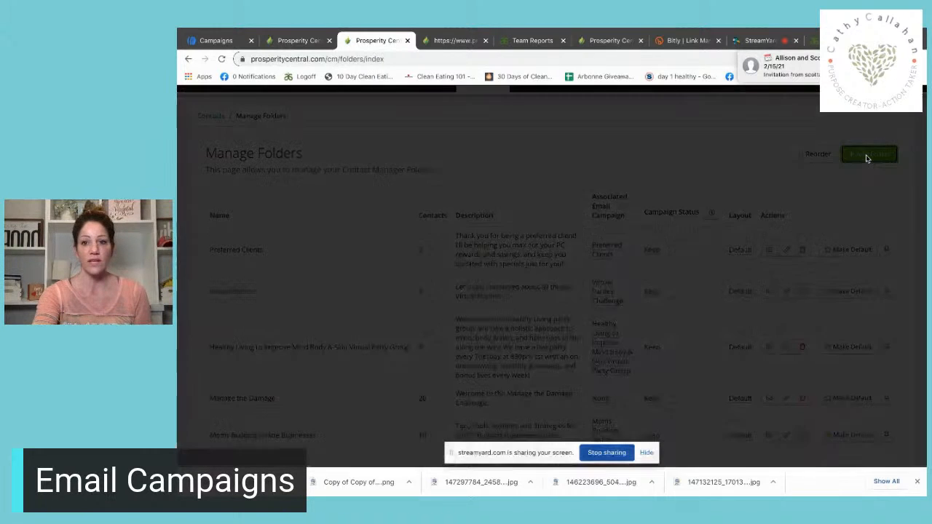
click(567, 155)
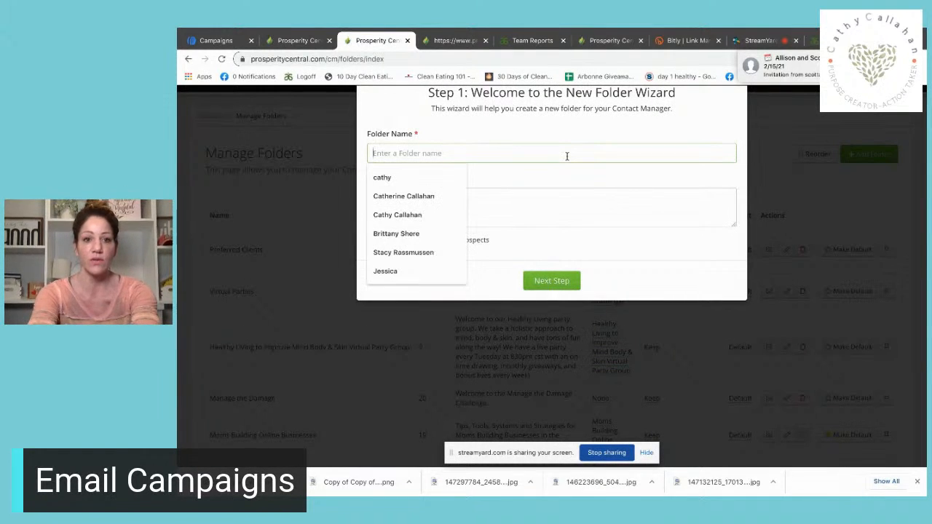
text(Team Grit & Grace)
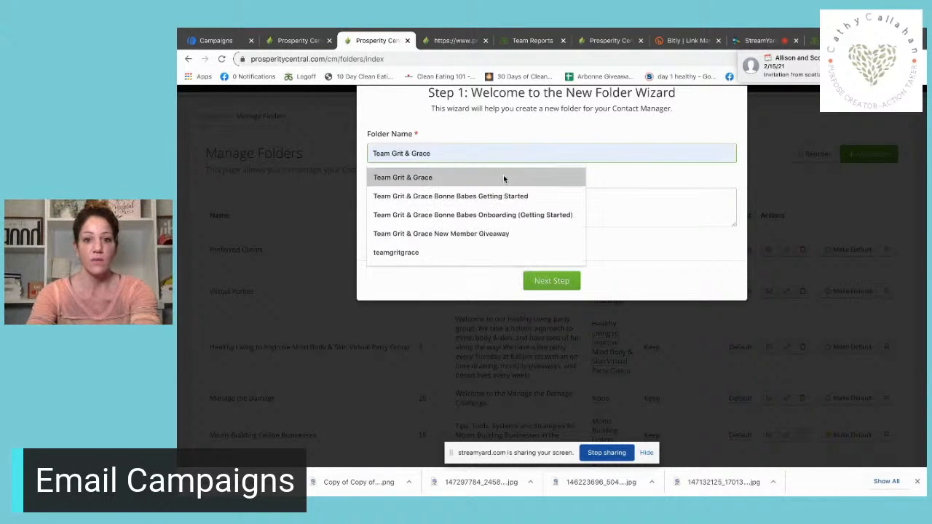
click(503, 177)
Describe the new folder as "This is a list to keep on team calls, trainings and events" and continue to the email campaign step.
click(487, 202)
text(THis)
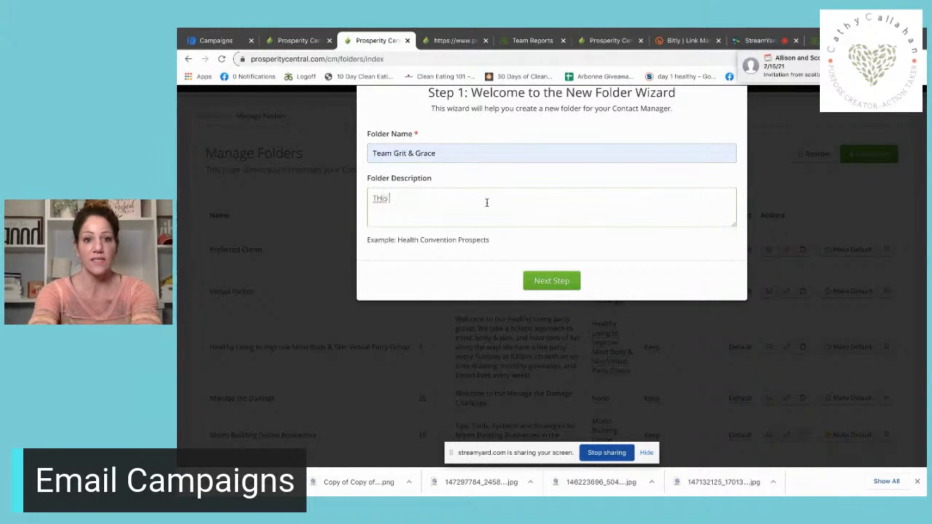
key(BackSpace)
key(BackSpace)
key(BackSpace)
key(BackSpace)
text(his )
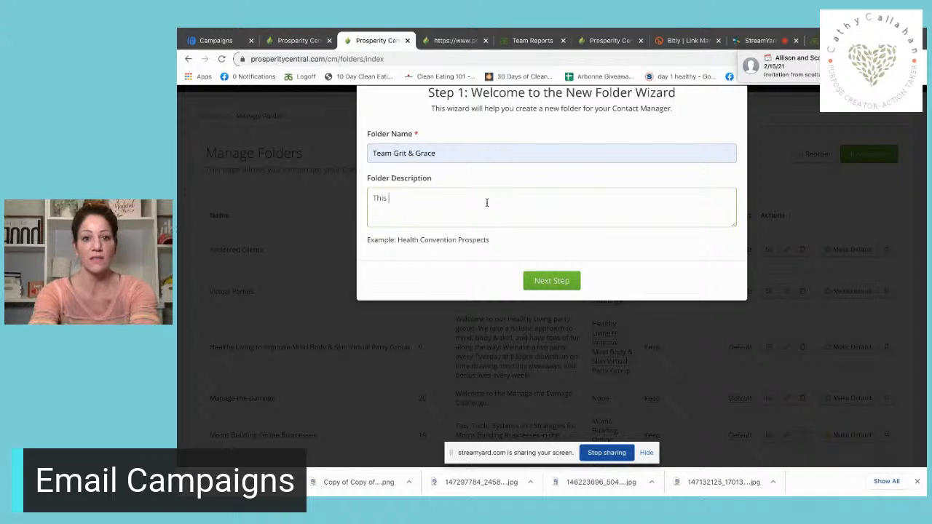
text(is a list to keep on team calls, trainins)
text(s and events)
click(551, 281)
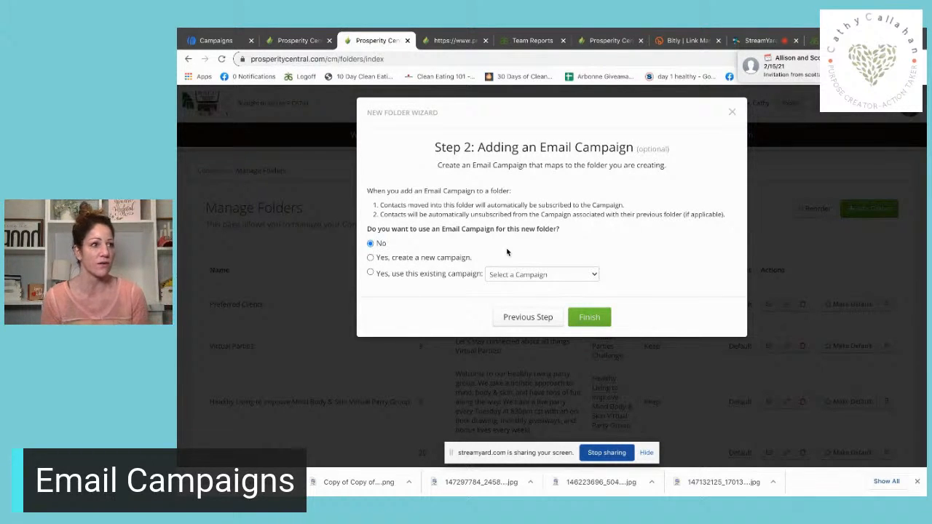
Choose to create a new email campaign for the folder, check the existing campaigns, and finish the folder wizard.
click(412, 260)
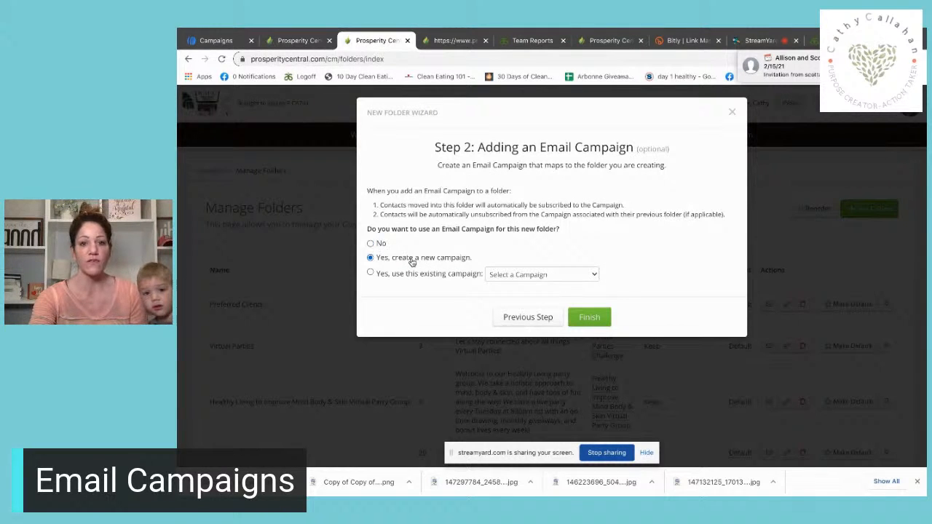
click(513, 274)
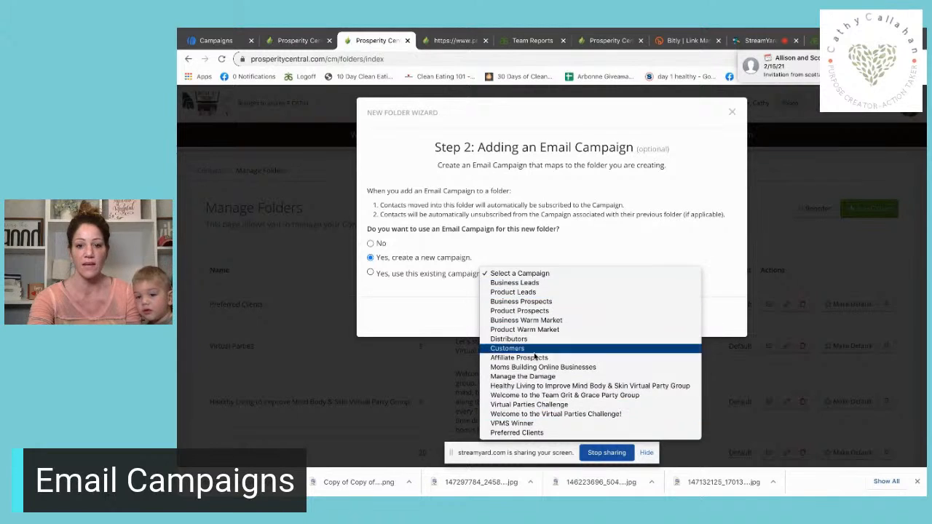
click(535, 275)
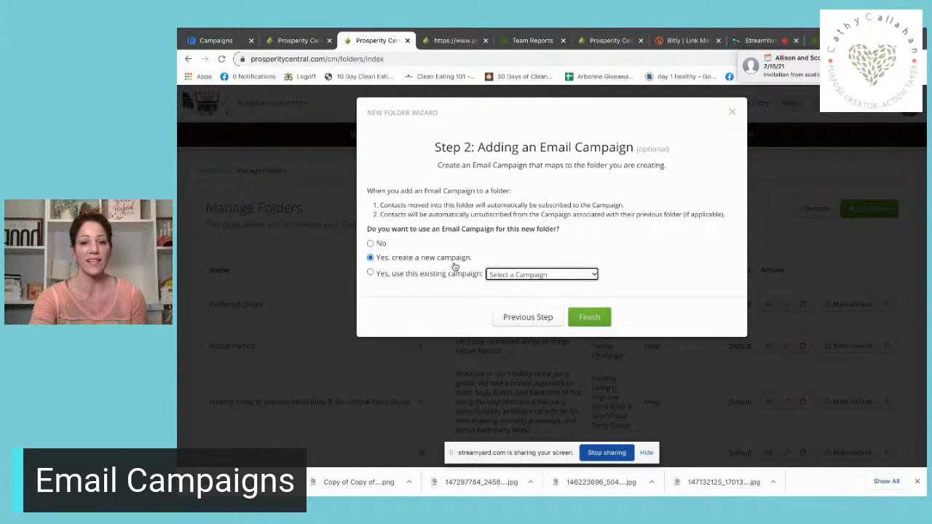
click(580, 319)
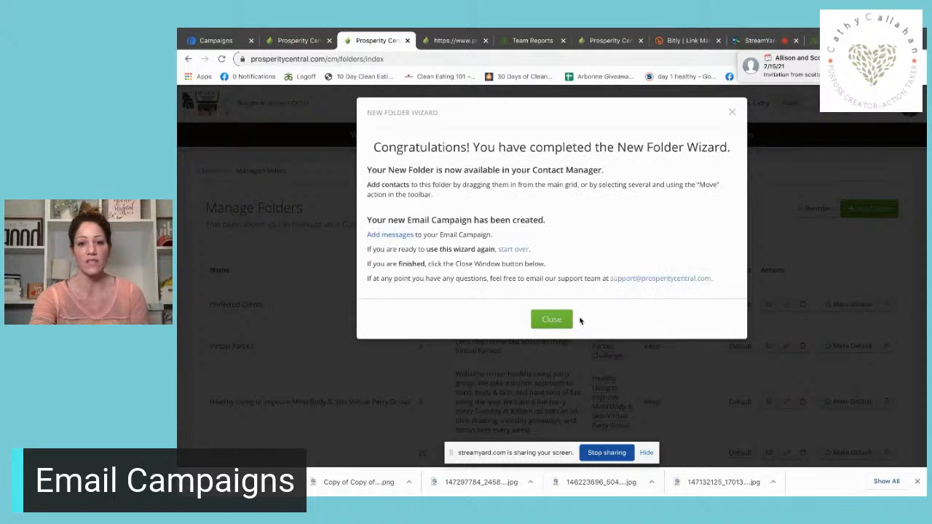
Go to the email campaigns to add messages, and begin a new campaign with its name field ready for entry.
click(391, 235)
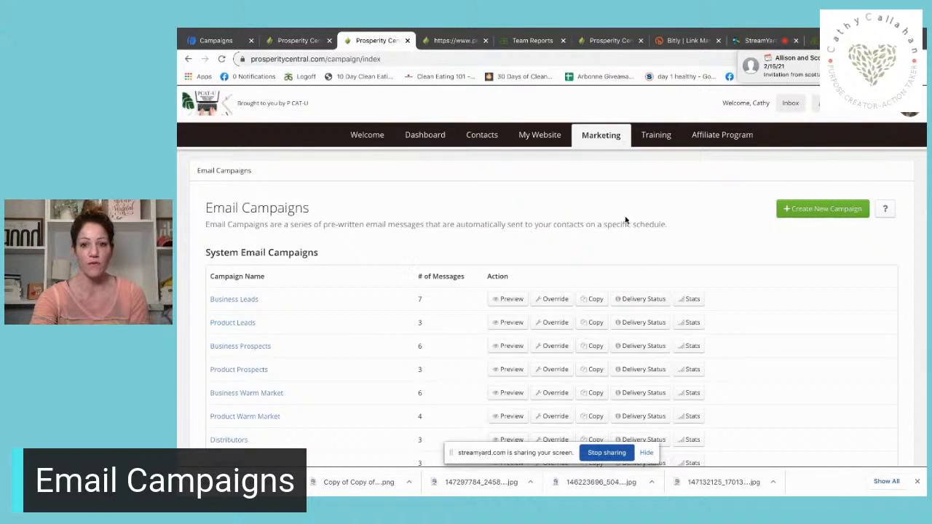
click(810, 211)
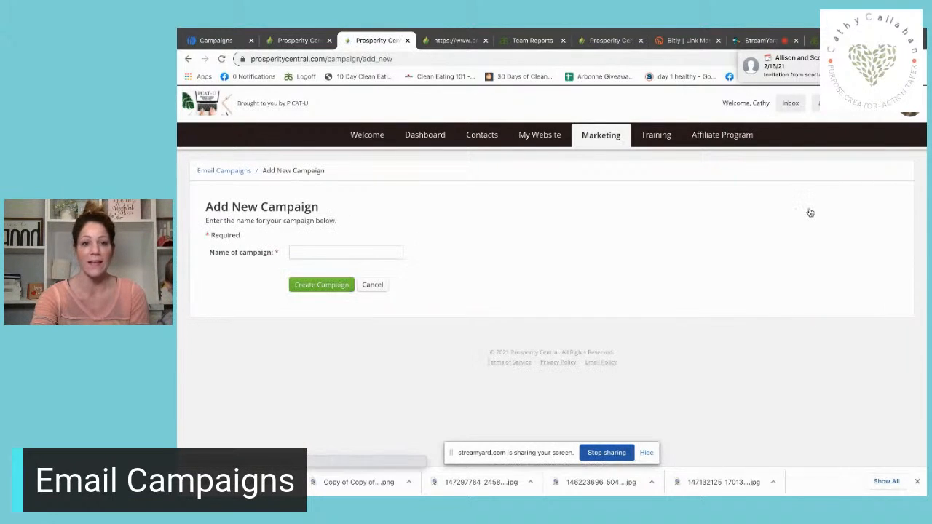
click(380, 251)
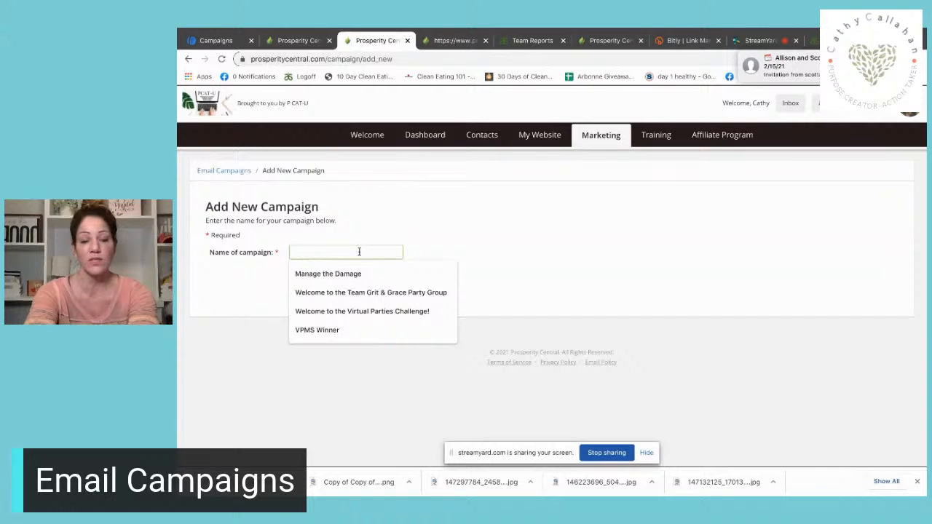
text(Welc)
key(BackSpace)
key(BackSpace)
key(BackSpace)
key(BackSpace)
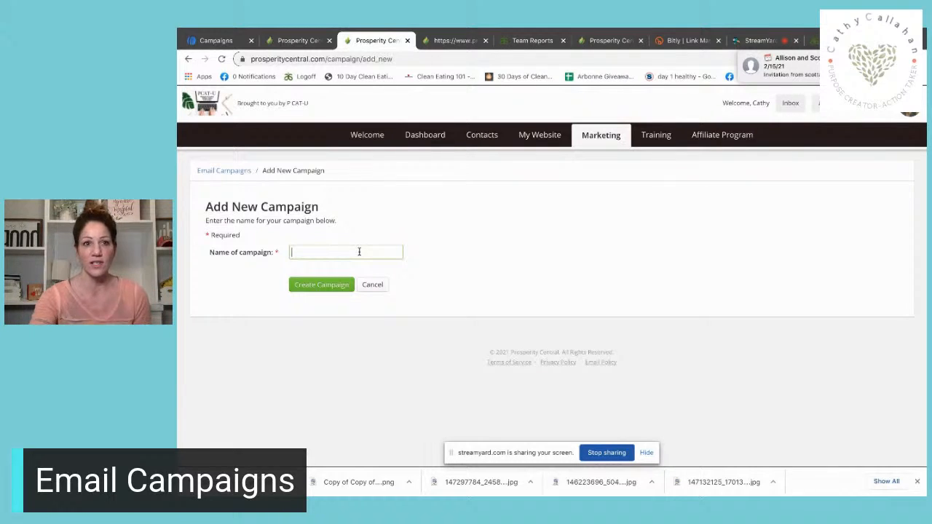
Switch to the open message editor and examine the day number, subject and body of the Preferred Client welcome email.
click(302, 41)
scroll(387, 138, up, 2)
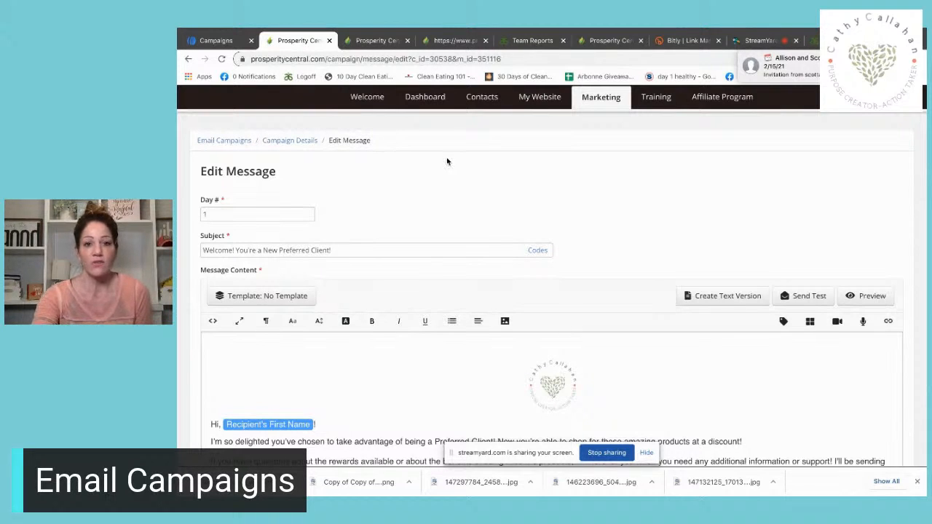
scroll(447, 161, down, 1)
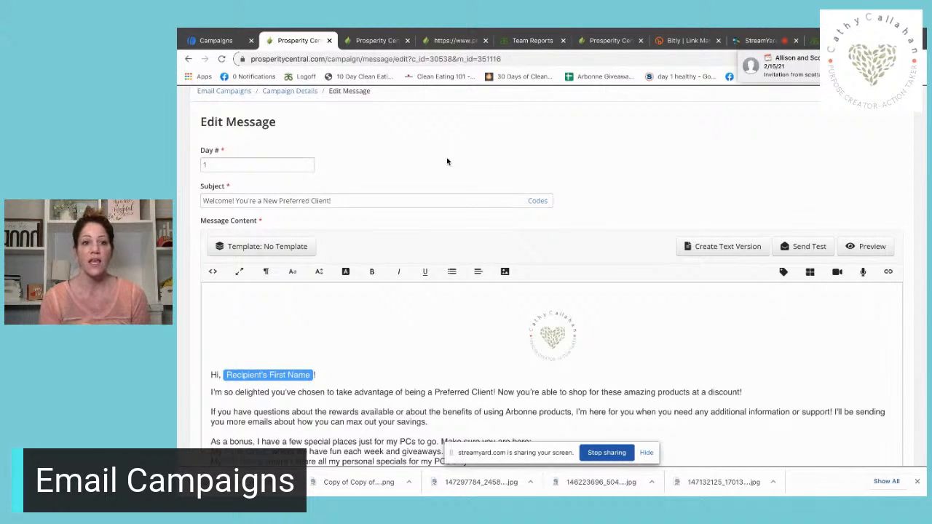
drag(225, 164, 196, 166)
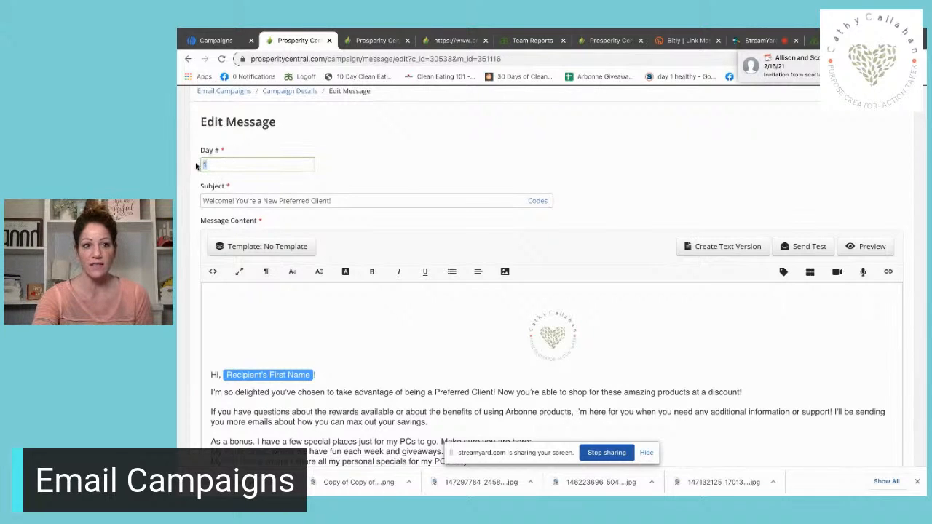
click(249, 162)
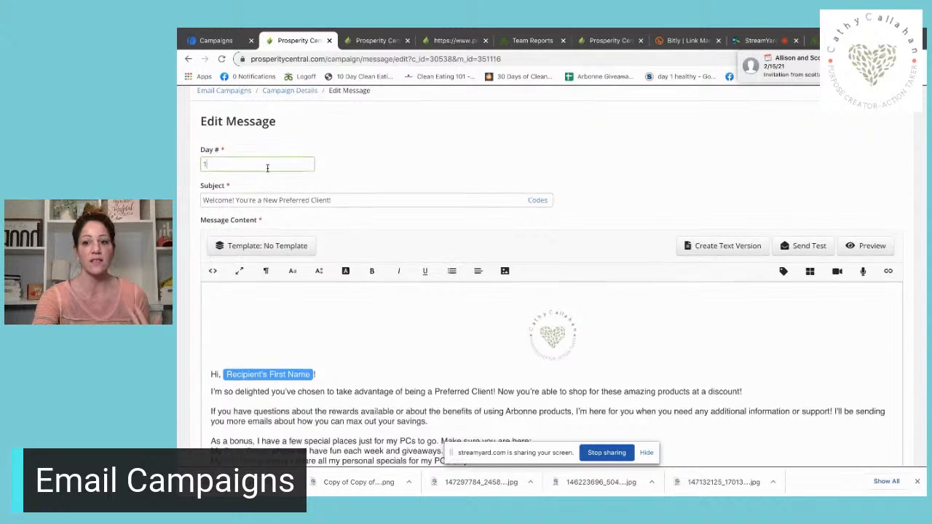
scroll(267, 168, down, 1)
scroll(393, 192, down, 2)
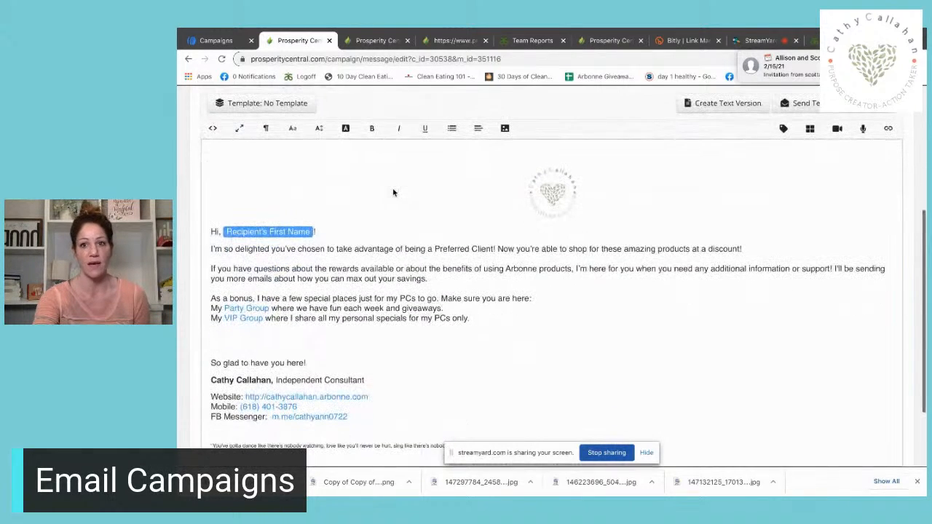
scroll(470, 191, down, 1)
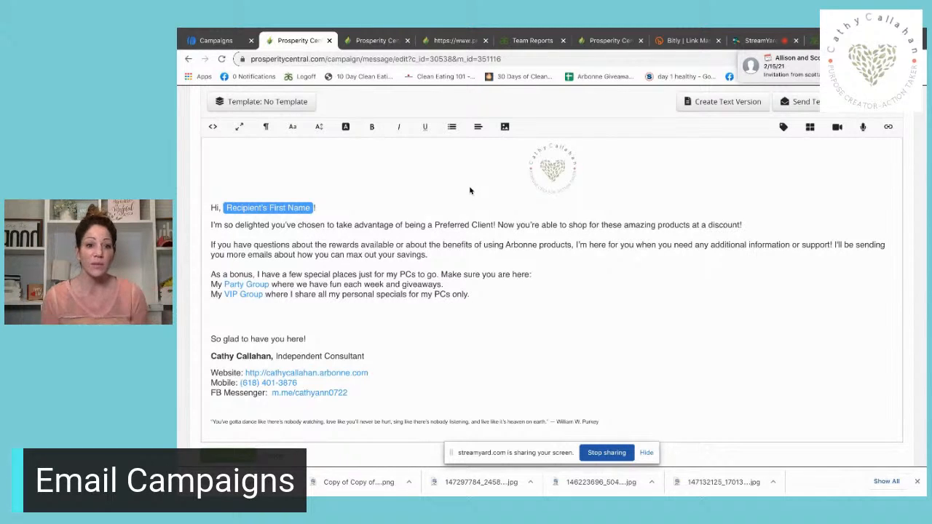
scroll(470, 190, down, 2)
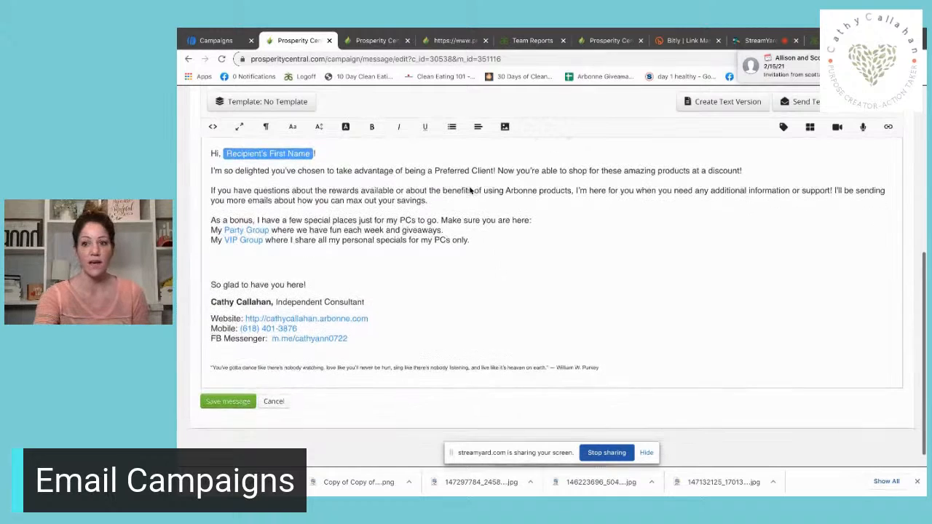
click(413, 254)
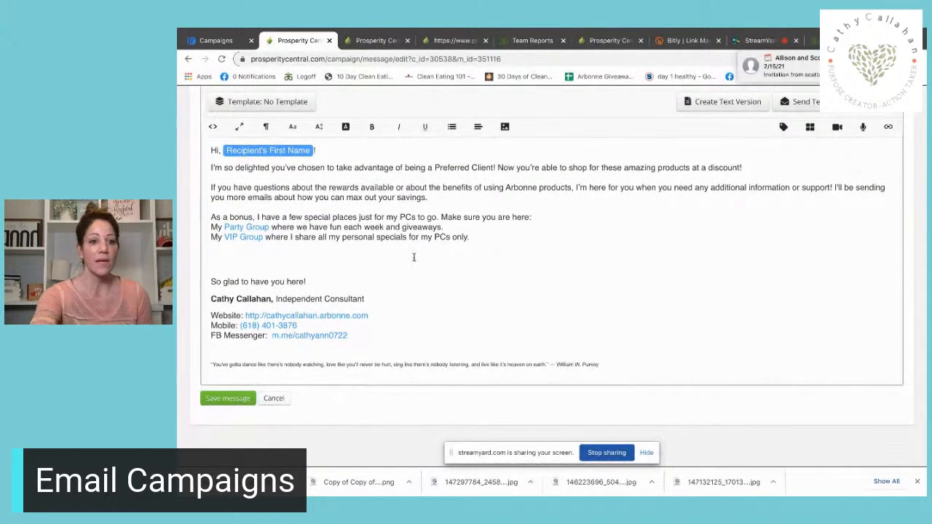
Remove a blank line above the closing of the Preferred Client welcome email and save the message.
key(BackSpace)
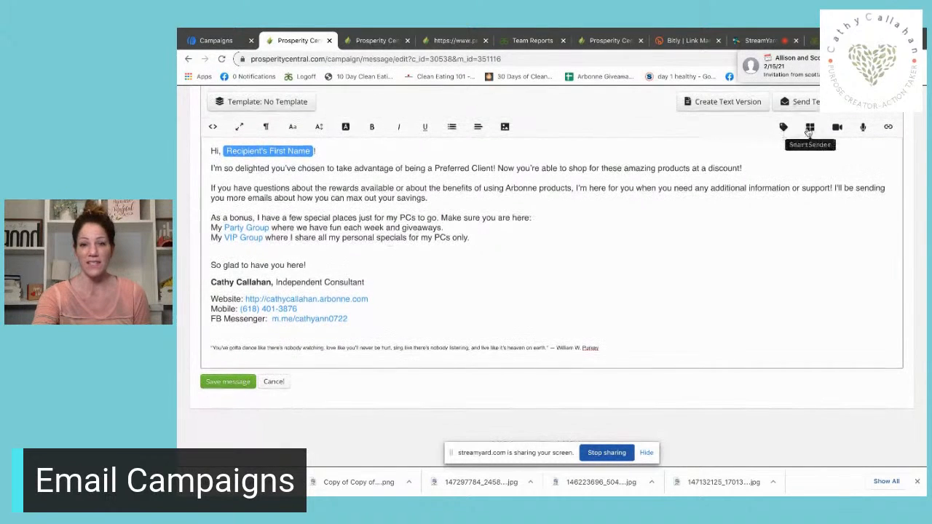
click(230, 383)
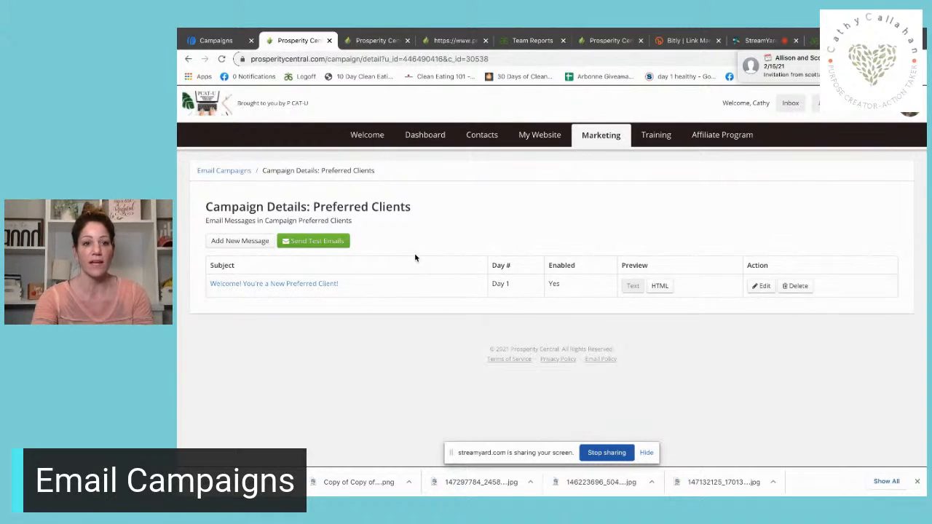
Begin a new message in the Preferred Clients campaign, set to day 3 with the placeholder subject "d".
click(249, 250)
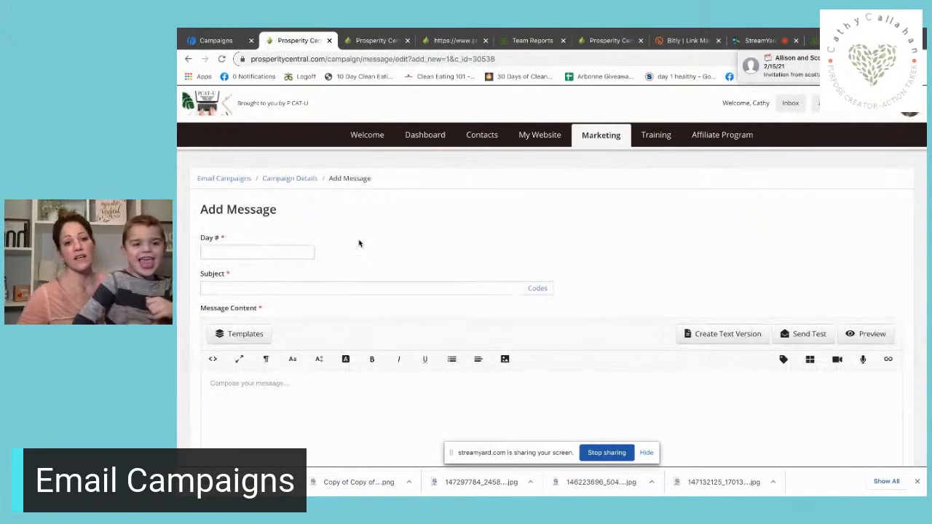
click(307, 253)
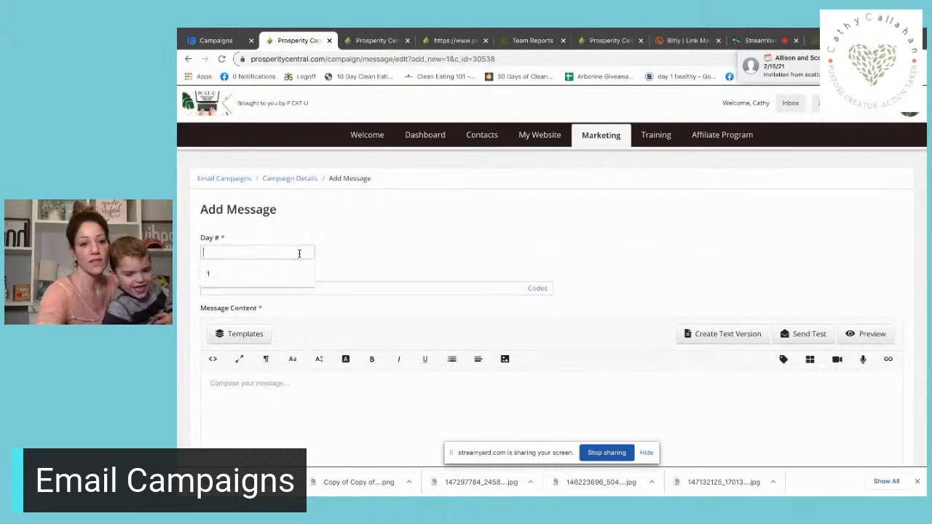
text(3)
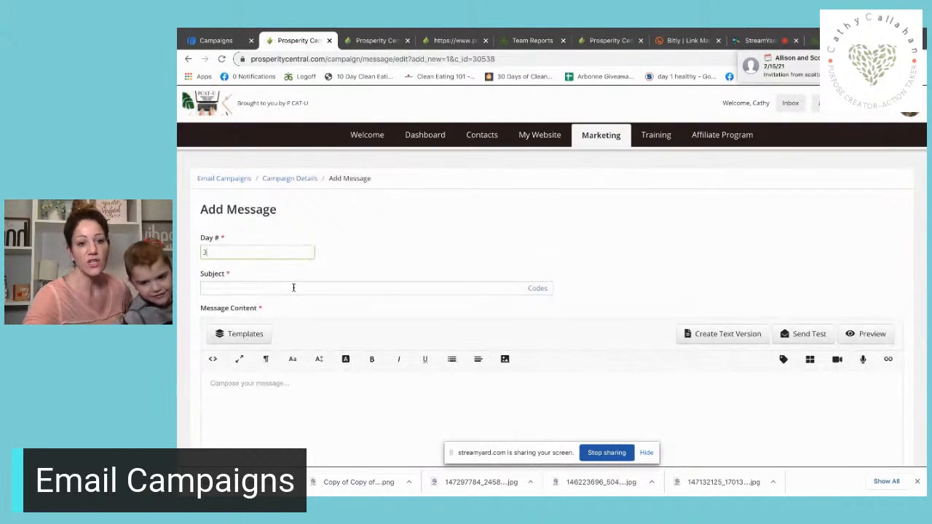
click(293, 287)
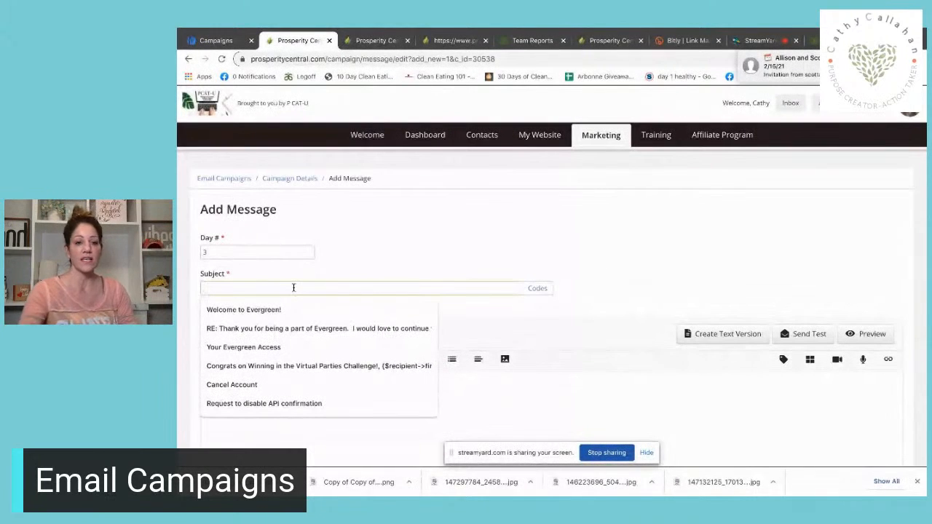
text(d)
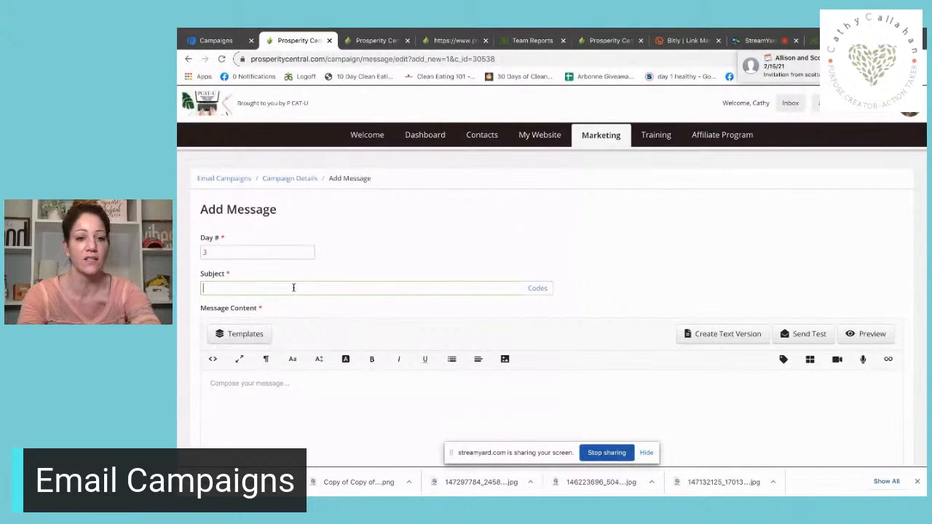
text(e)
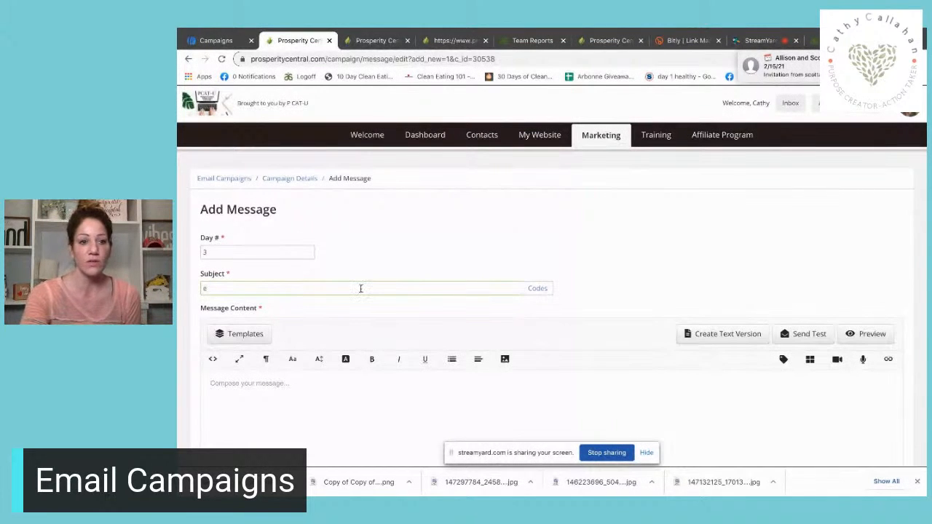
scroll(360, 289, down, 1)
drag(230, 239, 198, 241)
text(d)
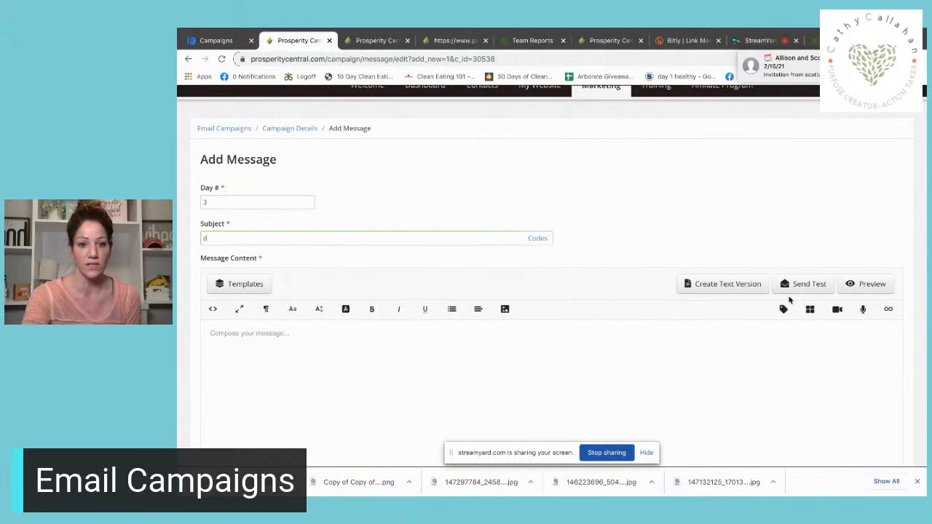
Open the SmartSender library from the message editor and browse the SmartPacks and resources that can be added to the email.
scroll(659, 291, down, 1)
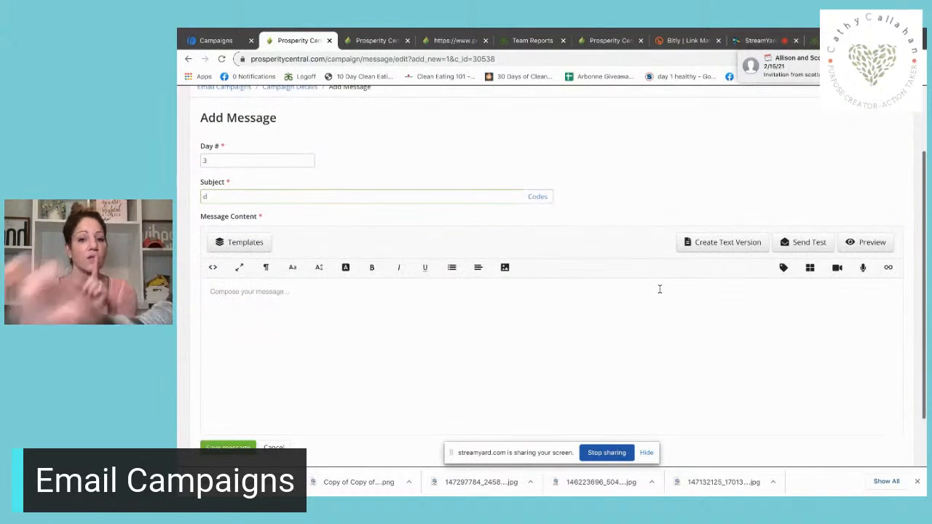
click(810, 270)
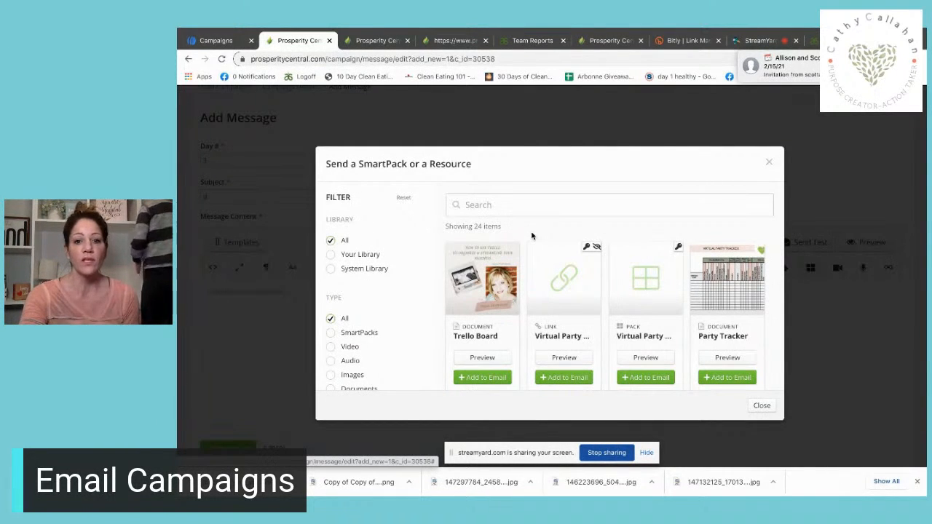
scroll(531, 235, down, 1)
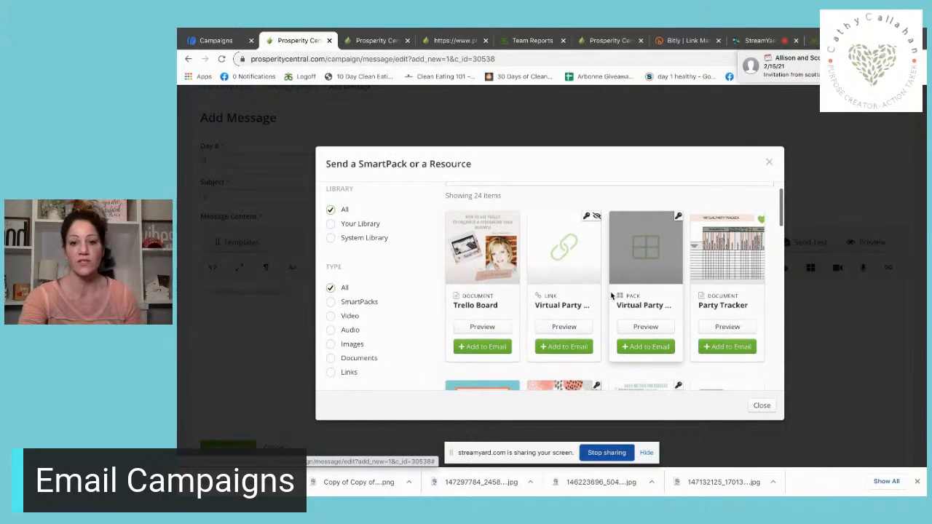
scroll(611, 295, up, 1)
scroll(611, 295, down, 2)
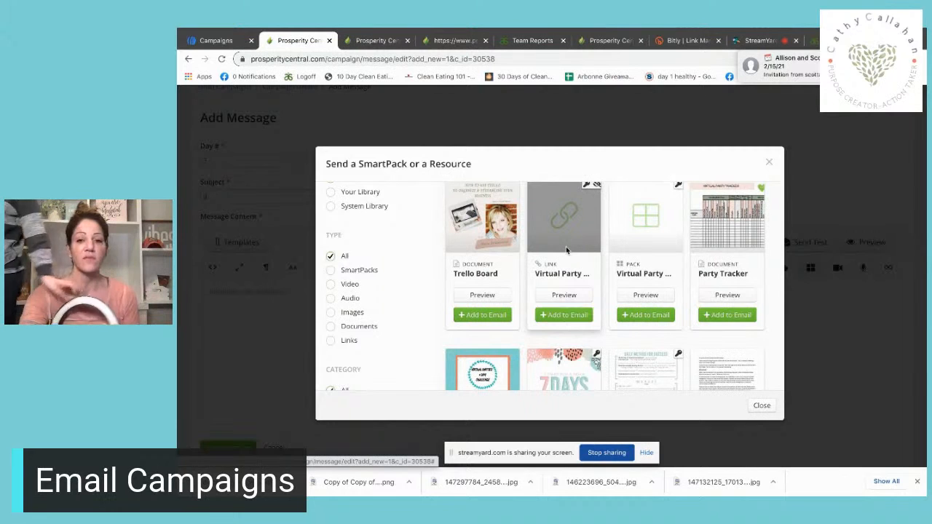
scroll(565, 250, up, 1)
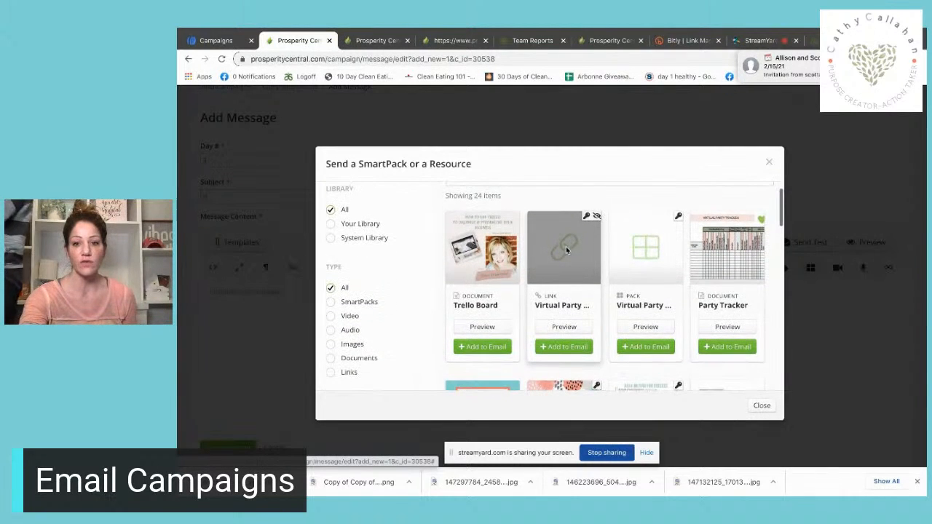
scroll(565, 249, down, 1)
scroll(565, 249, down, 1)
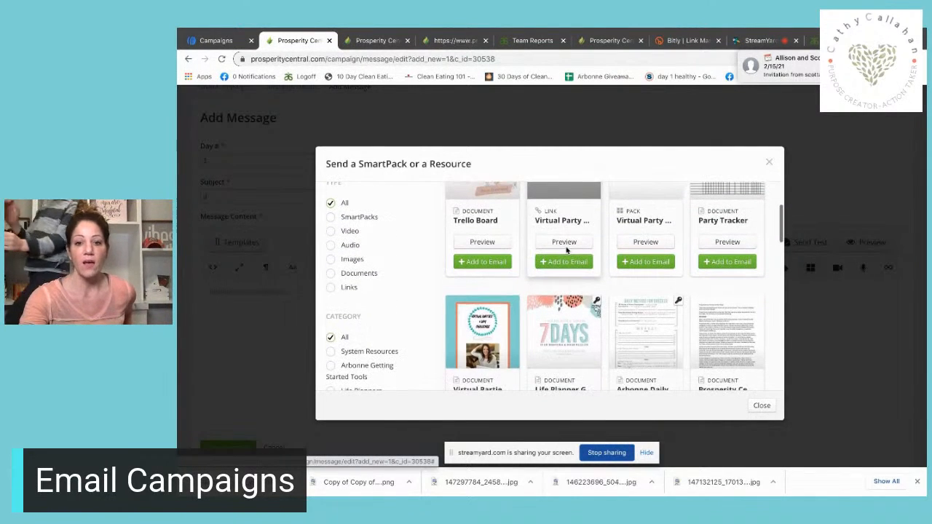
scroll(566, 250, down, 1)
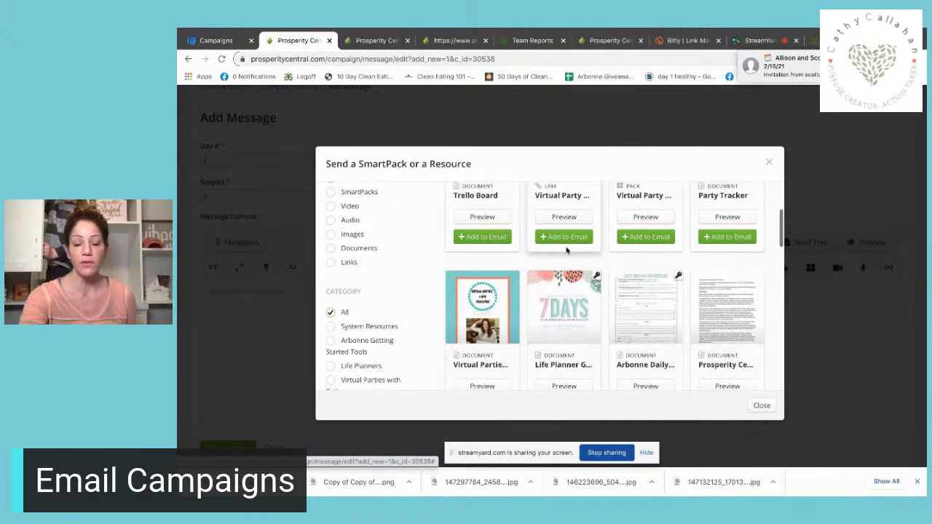
scroll(565, 254, down, 1)
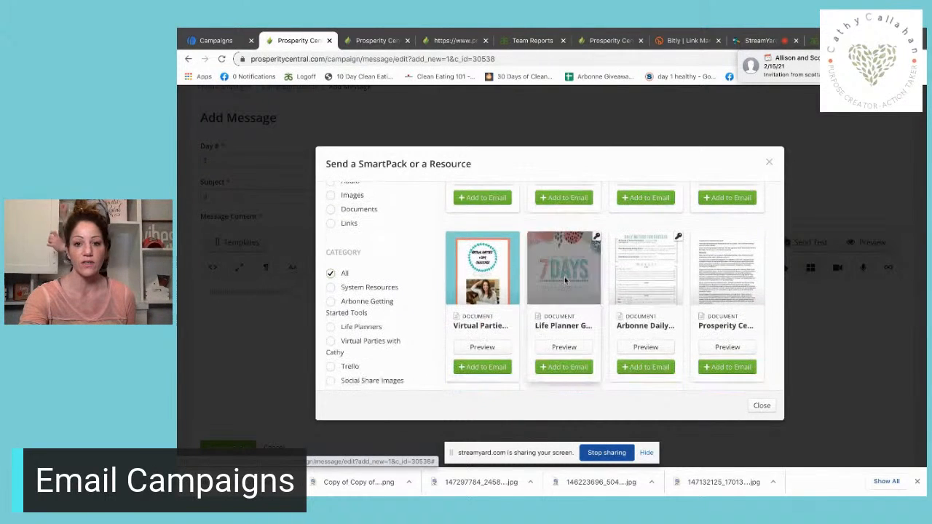
Preview the Life Planner document and read its page, then return to the message editor and close the resource library.
click(565, 347)
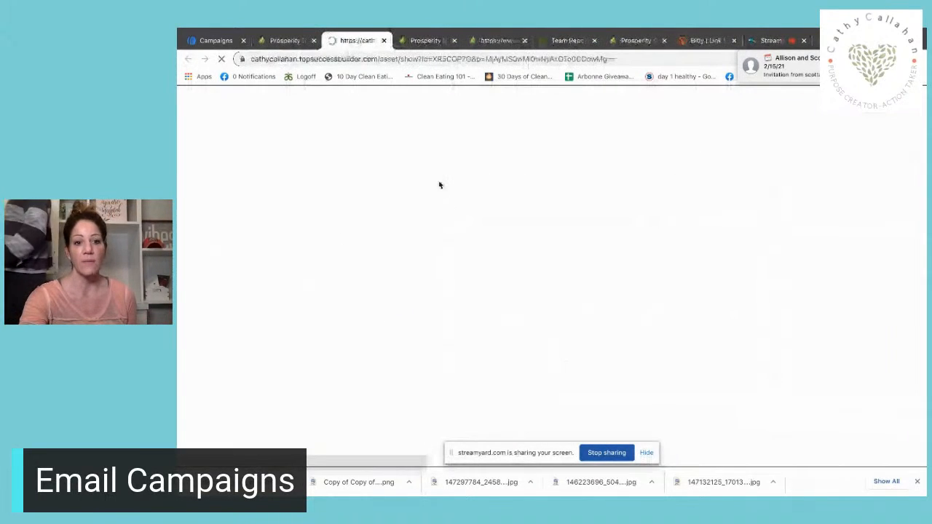
scroll(334, 274, down, 1)
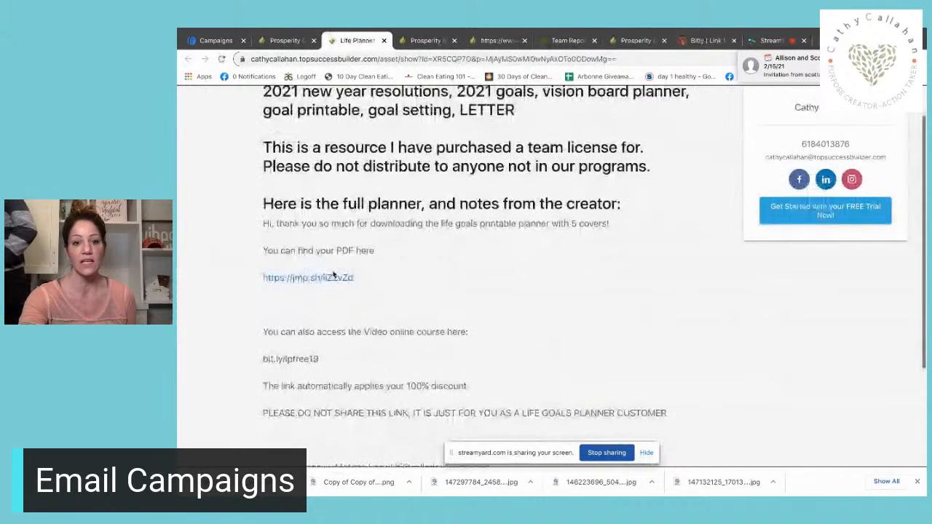
scroll(422, 251, down, 3)
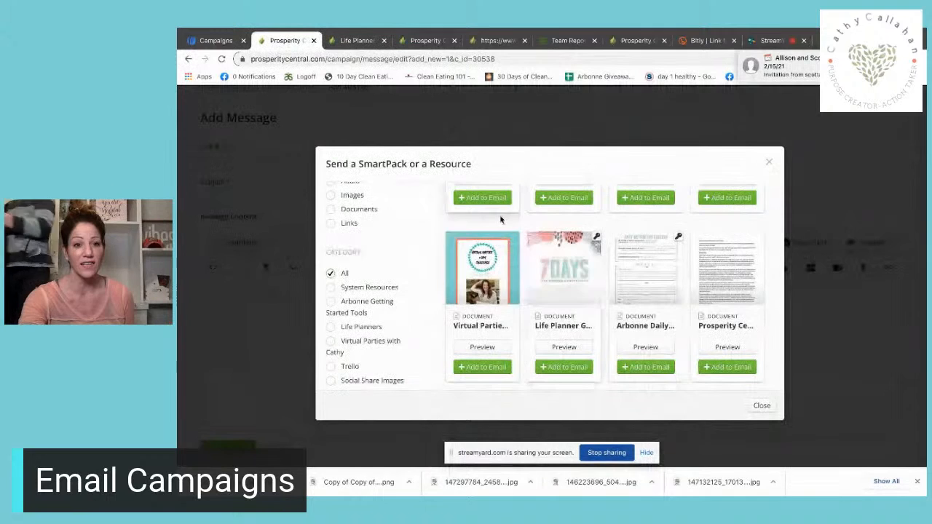
scroll(518, 241, up, 5)
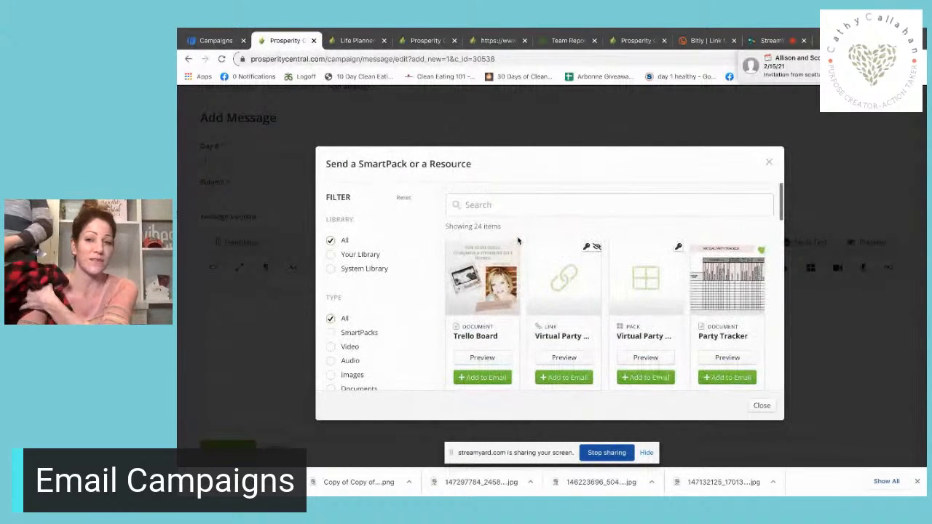
click(768, 163)
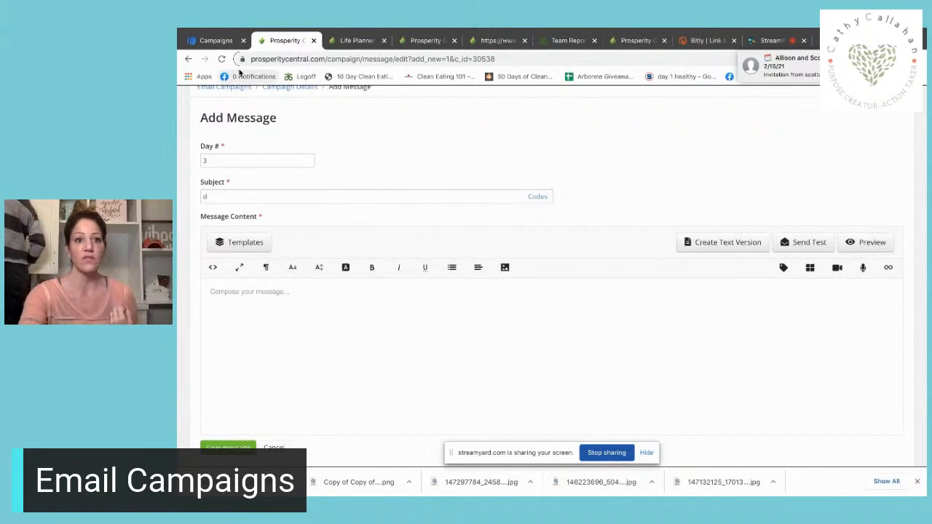
Leave the unsaved message for the dashboard and go on to the contacts with their folder list.
scroll(351, 88, up, 3)
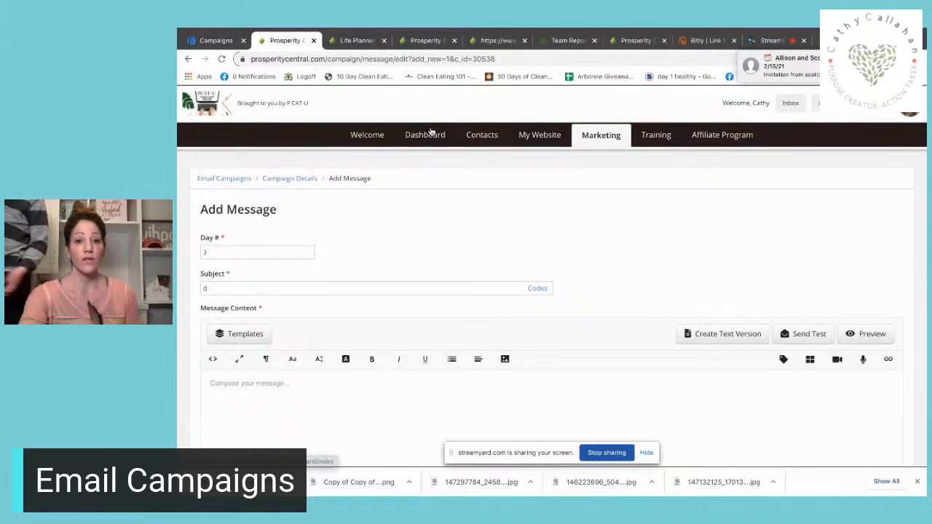
click(440, 138)
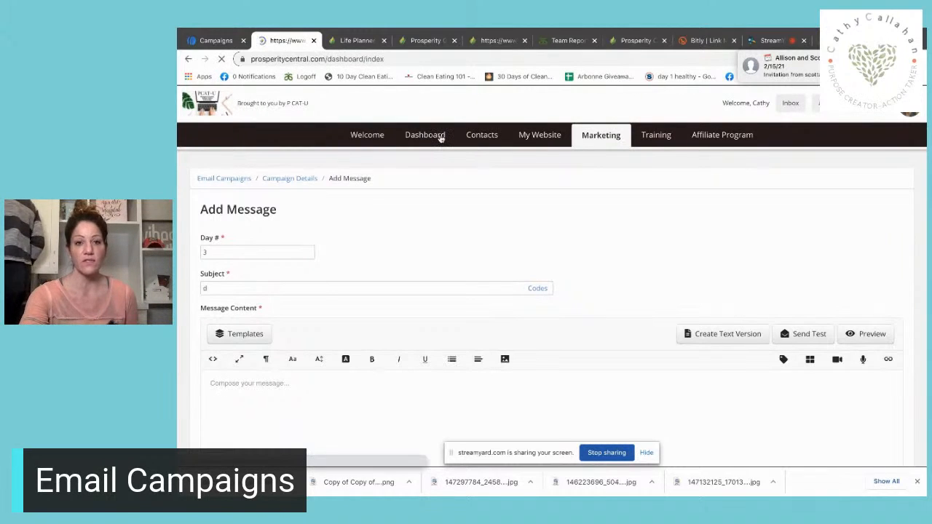
scroll(349, 208, down, 1)
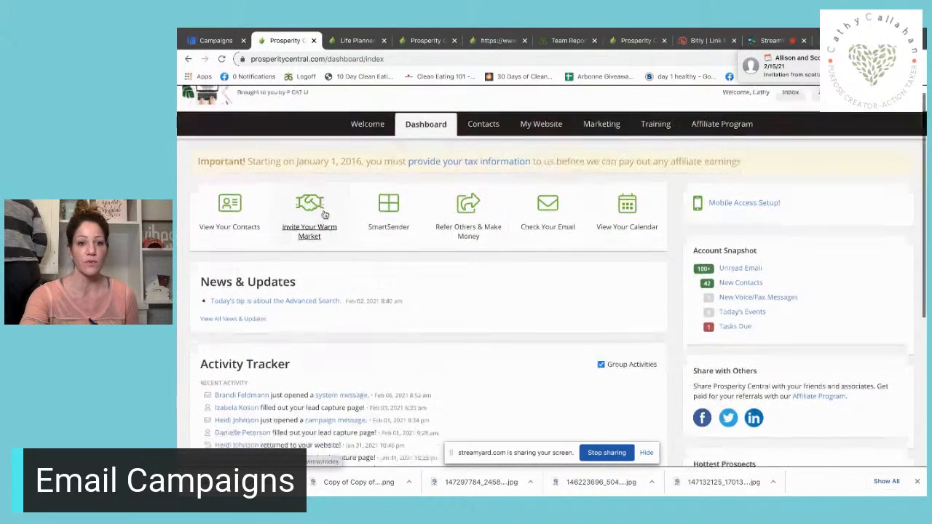
click(480, 121)
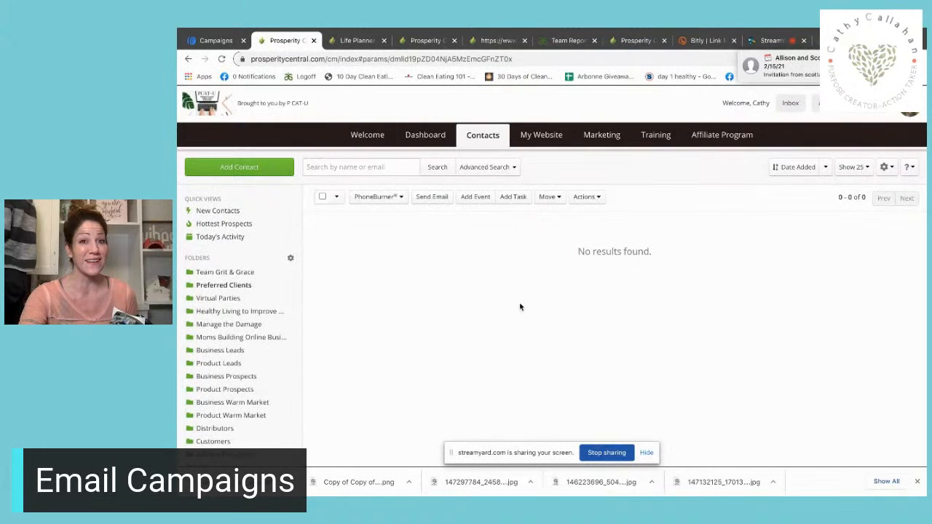
Switch to StreamYard, check the live viewer comments, and request the end of the broadcast.
click(777, 41)
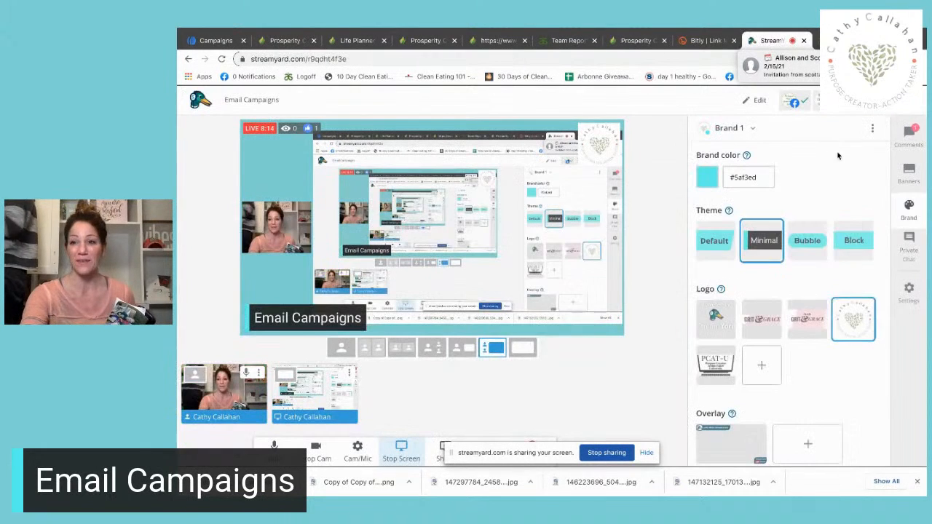
click(908, 134)
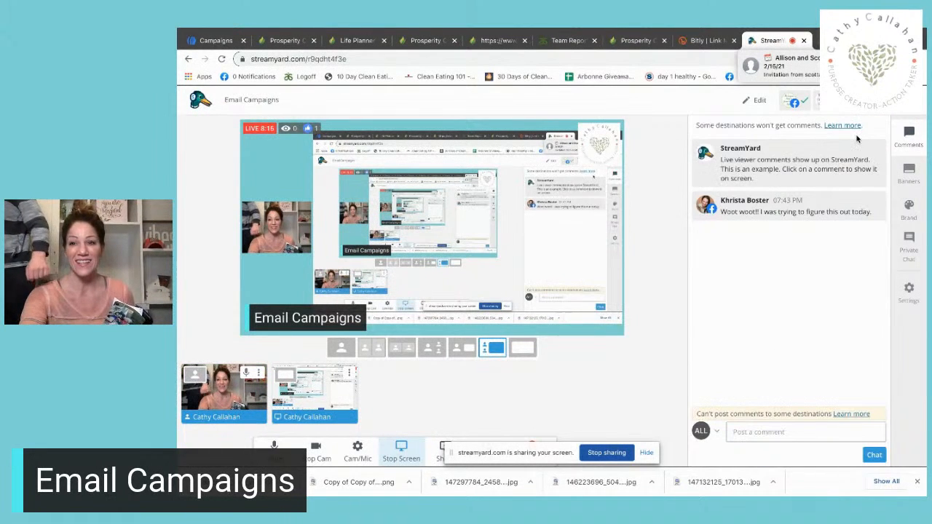
click(859, 100)
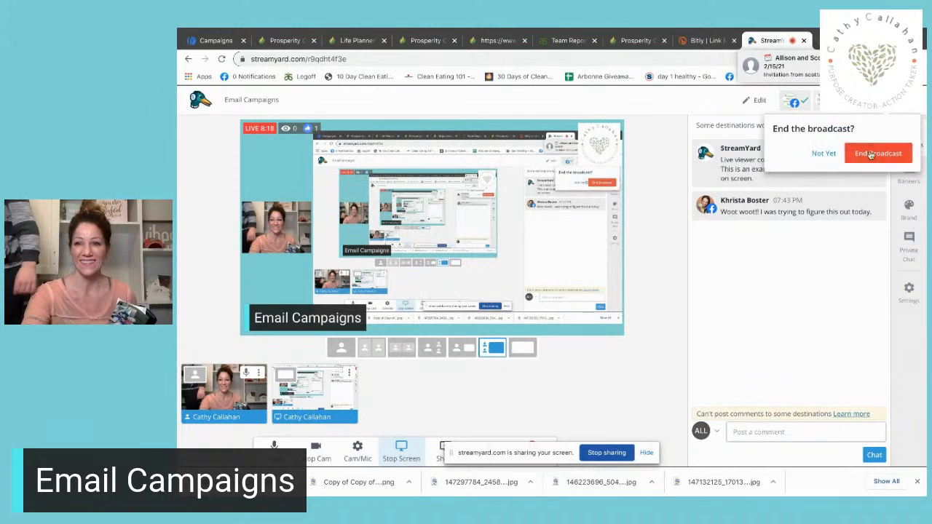